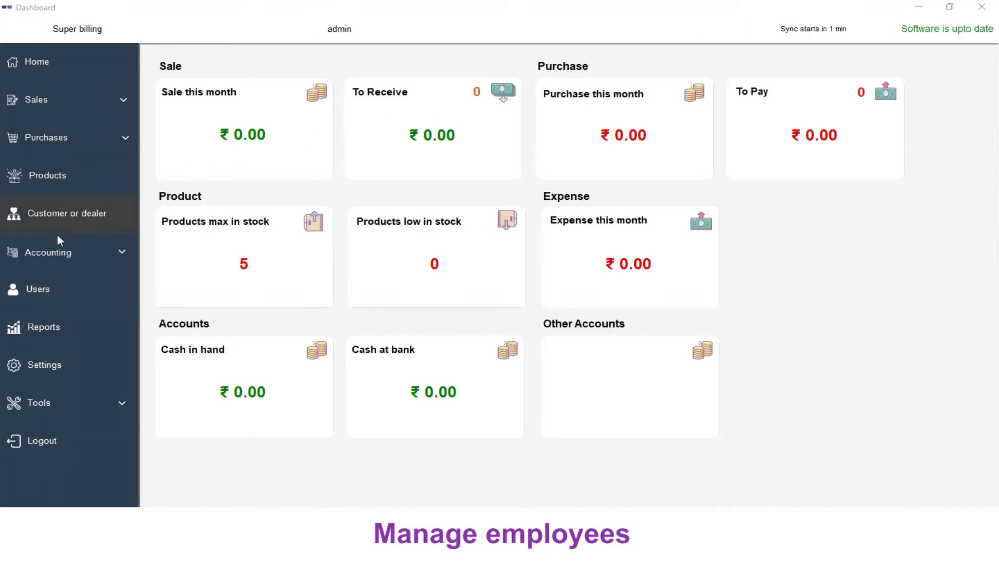
- Open the employee management page under accounting and start a new employee record
click(55, 249)
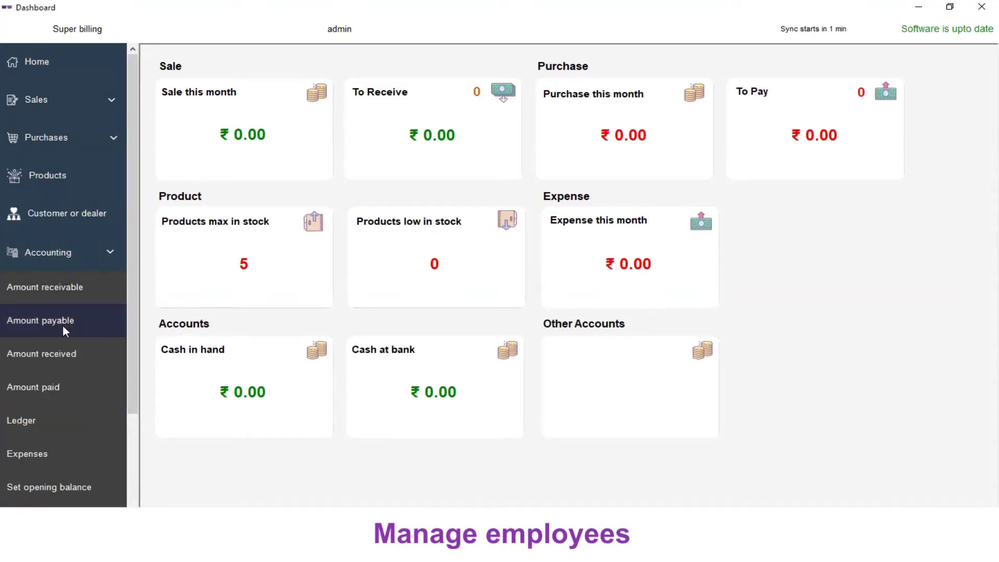
scroll(62, 327, down, 2)
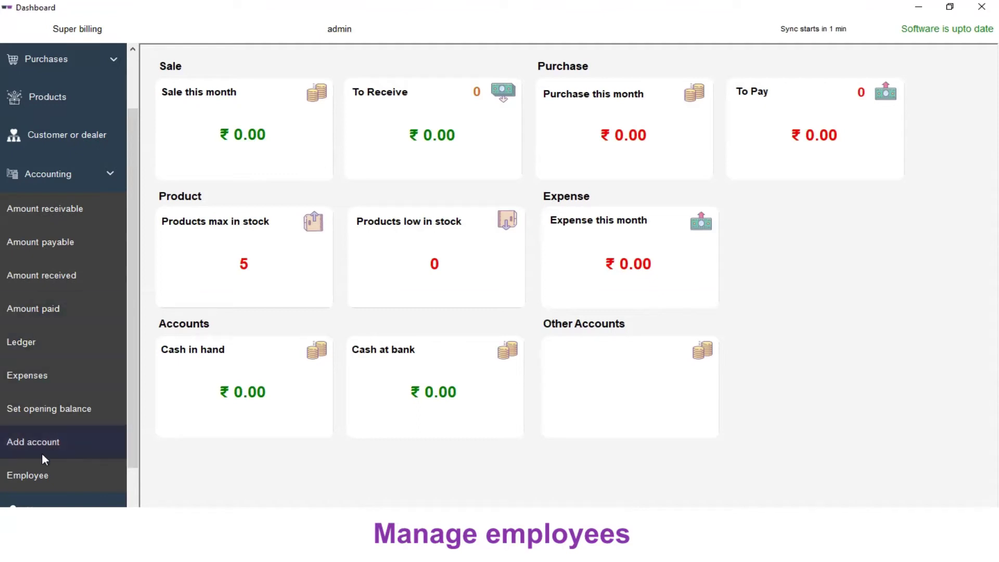
click(35, 480)
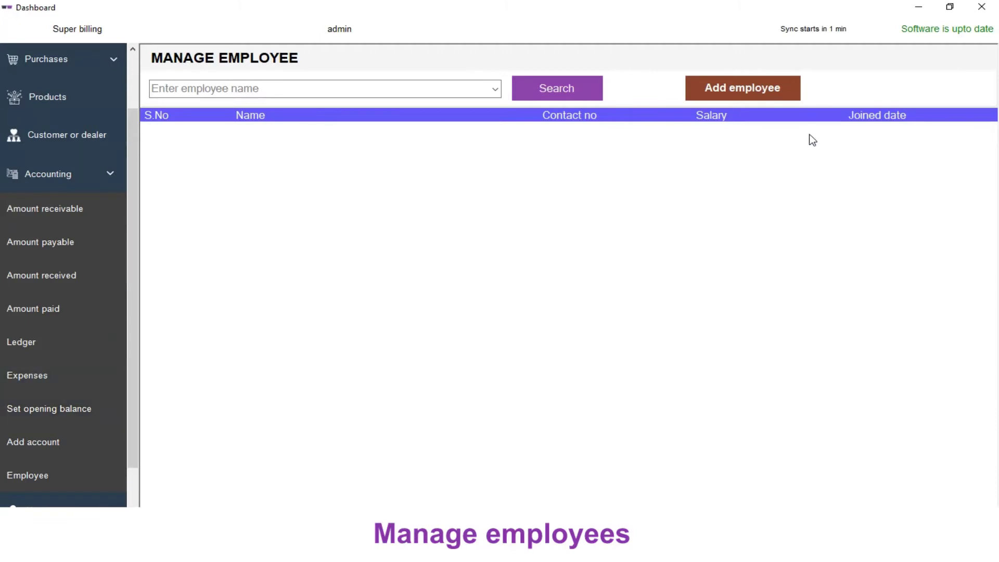
click(738, 93)
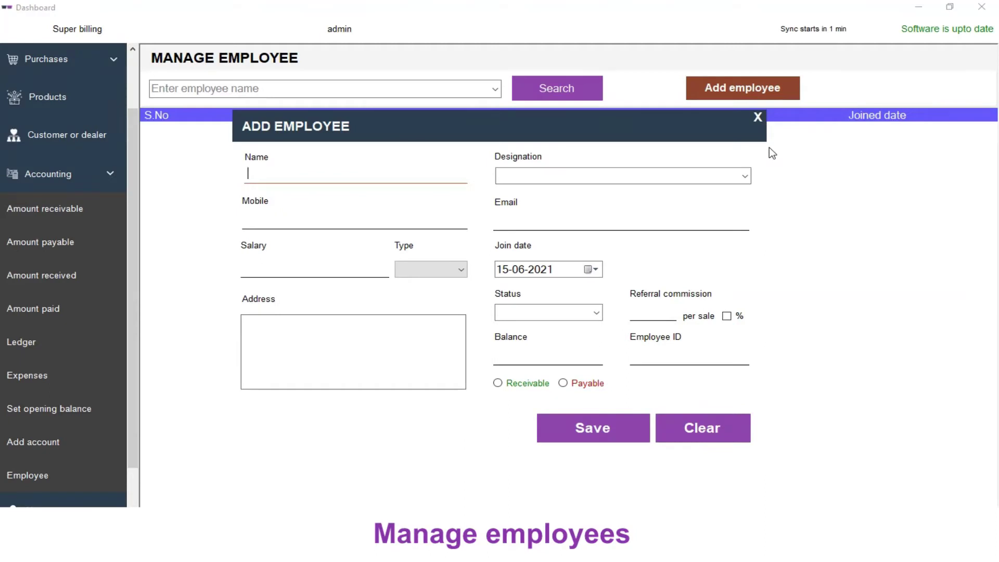
- Enter Employee1 as the name and Accountant as the designation of the new employee
text(Em)
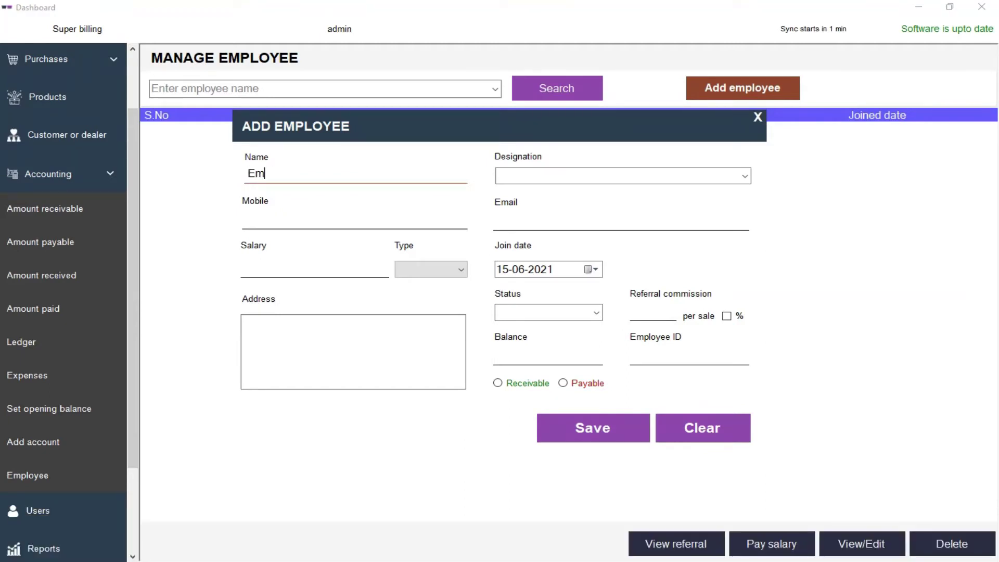
text(ployee1)
key(Tab)
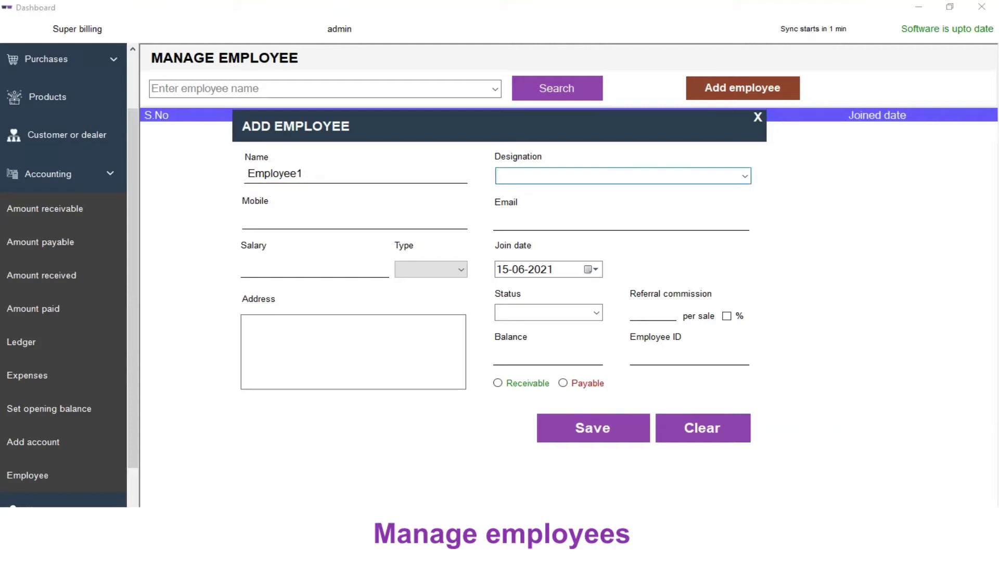
text(Accountant)
- Fill in the employee's mobile number and e-mail address
click(361, 219)
text(9876543210)
click(497, 221)
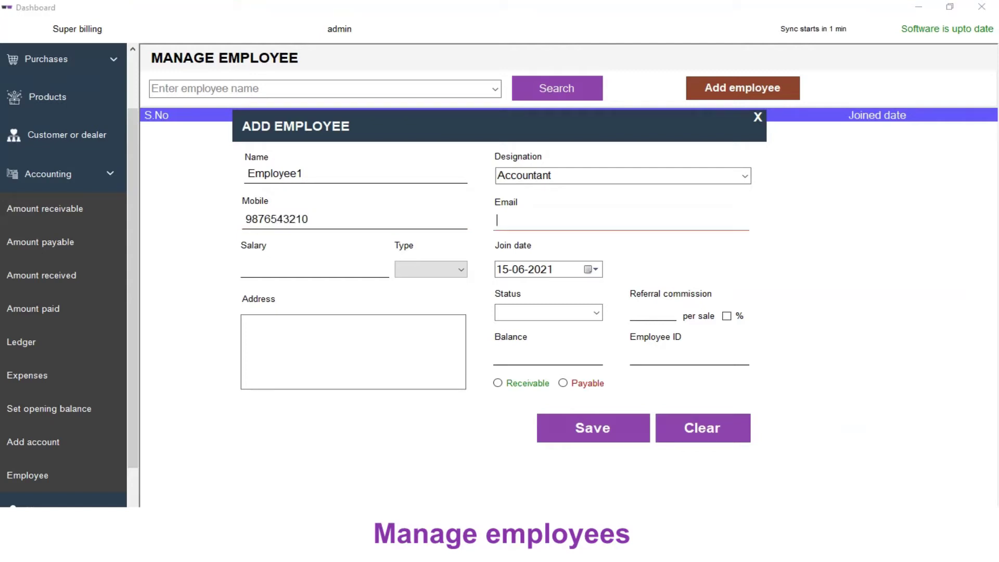
text(demo@example.com)
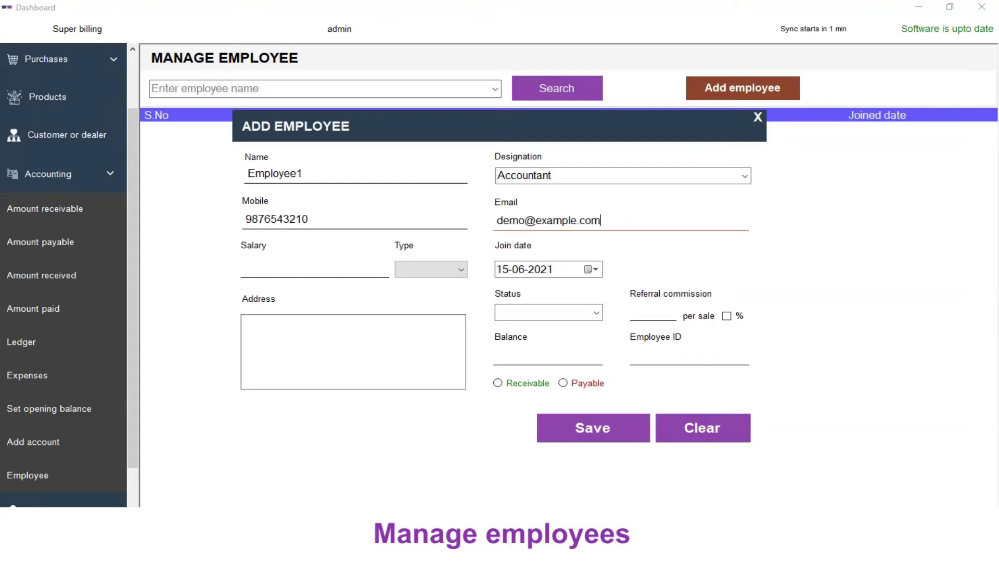
key(Tab)
- Set the employee's salary to 10000 per month and enter India as the address
click(249, 274)
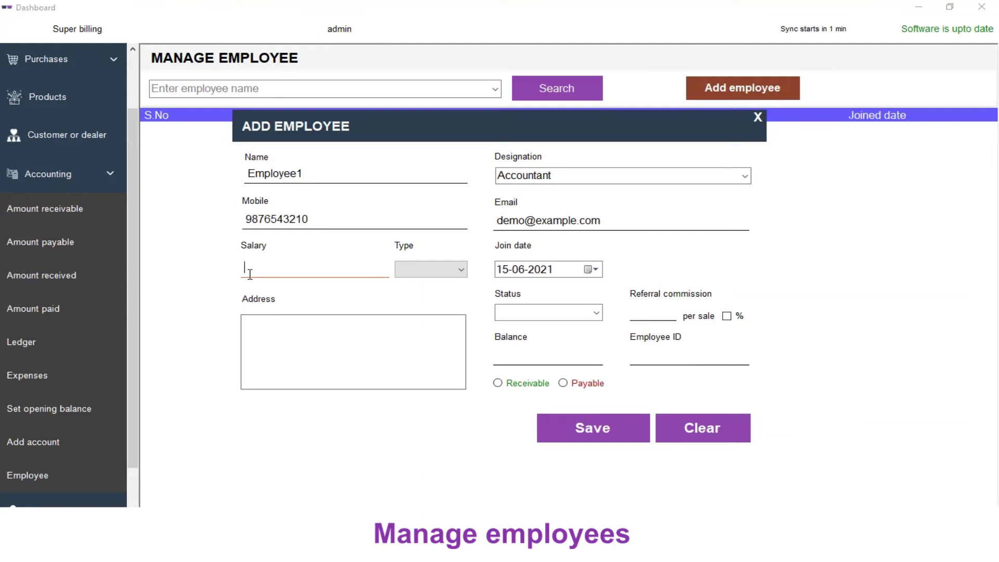
text(10000)
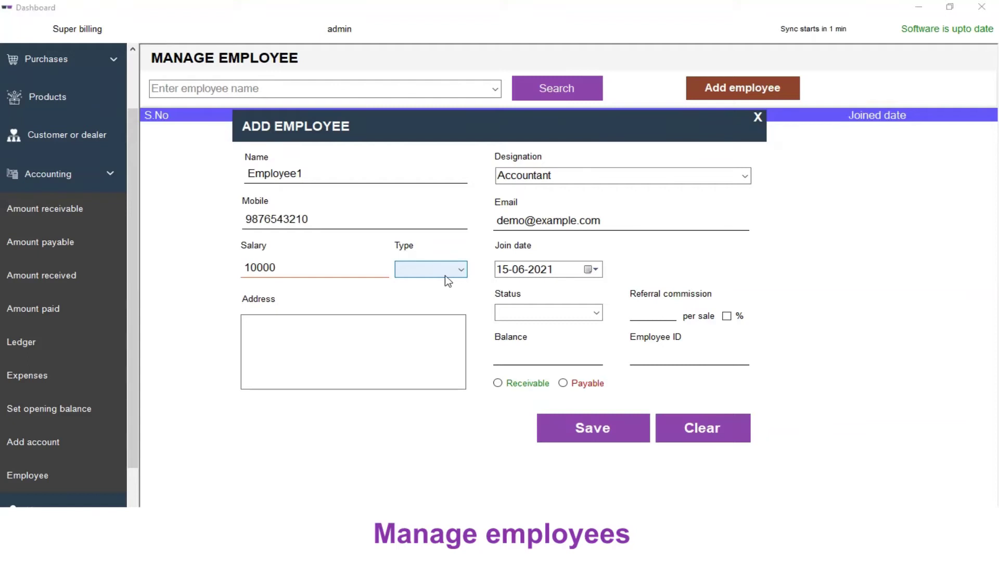
click(439, 270)
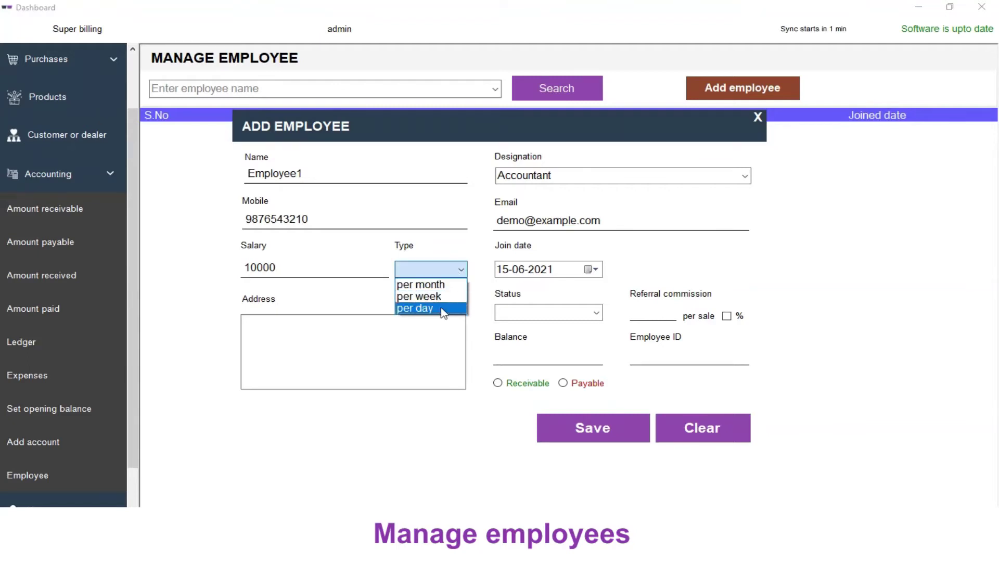
click(421, 285)
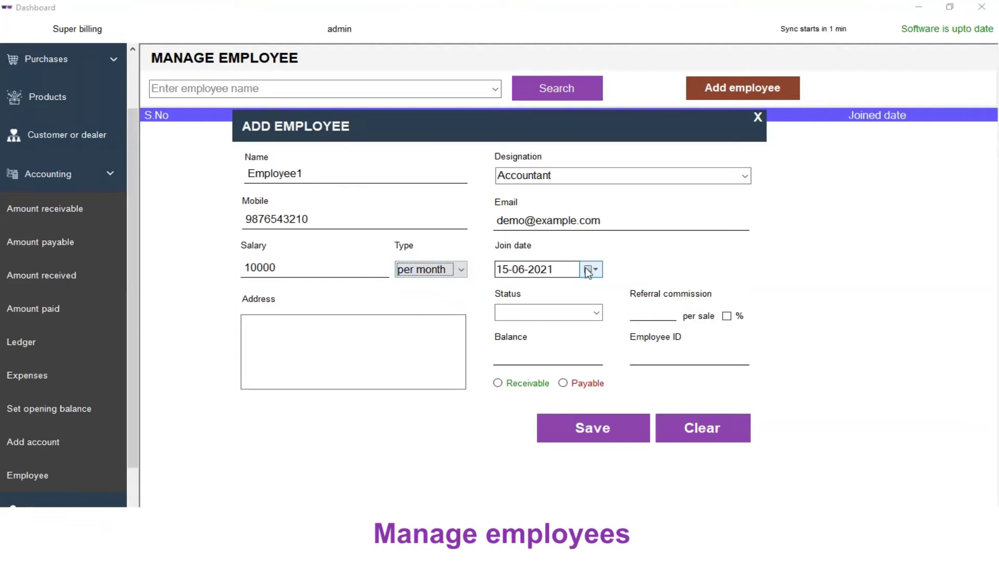
click(370, 328)
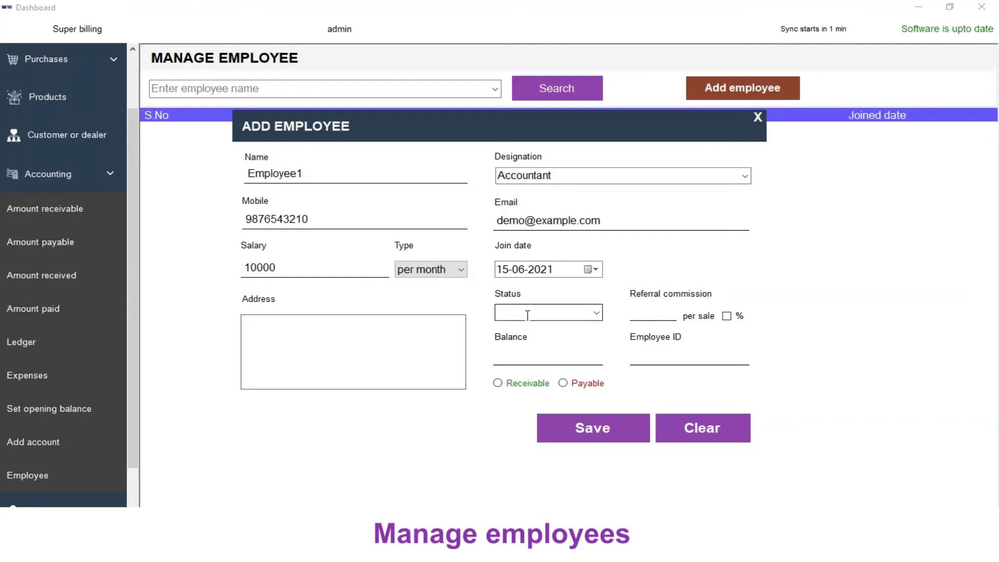
text(India)
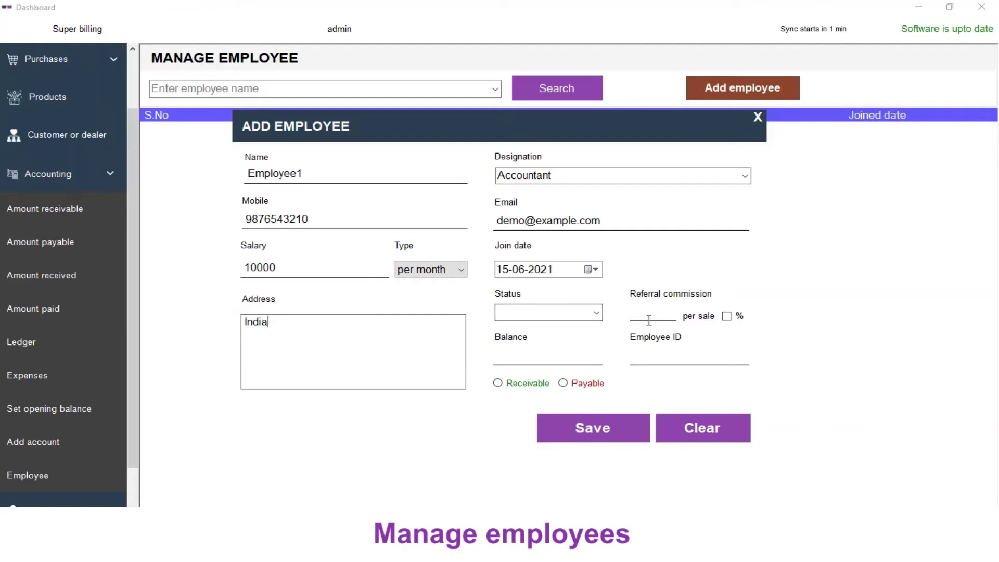
- Set the employee's status to Employeed
click(598, 315)
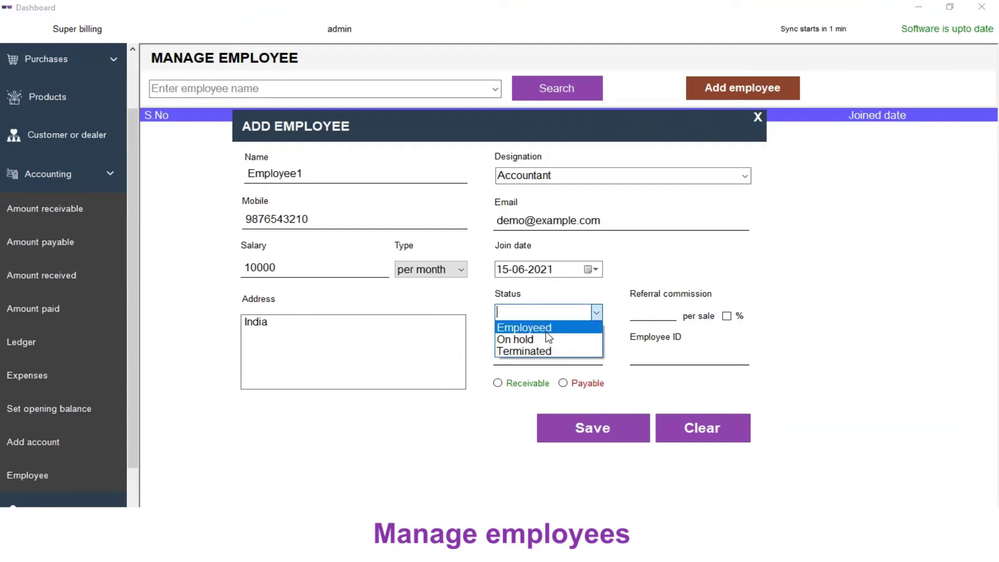
click(545, 313)
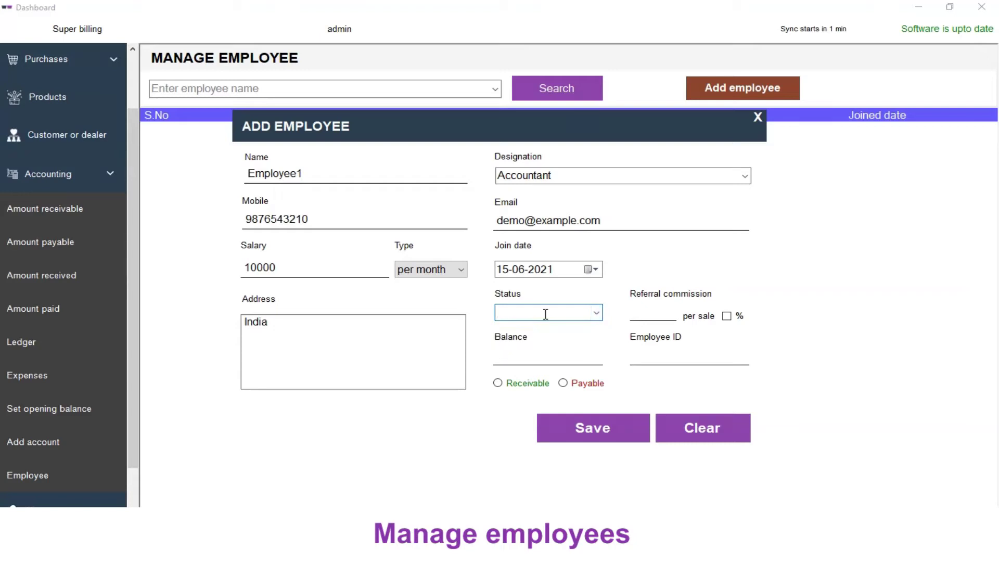
text(Joined)
click(594, 314)
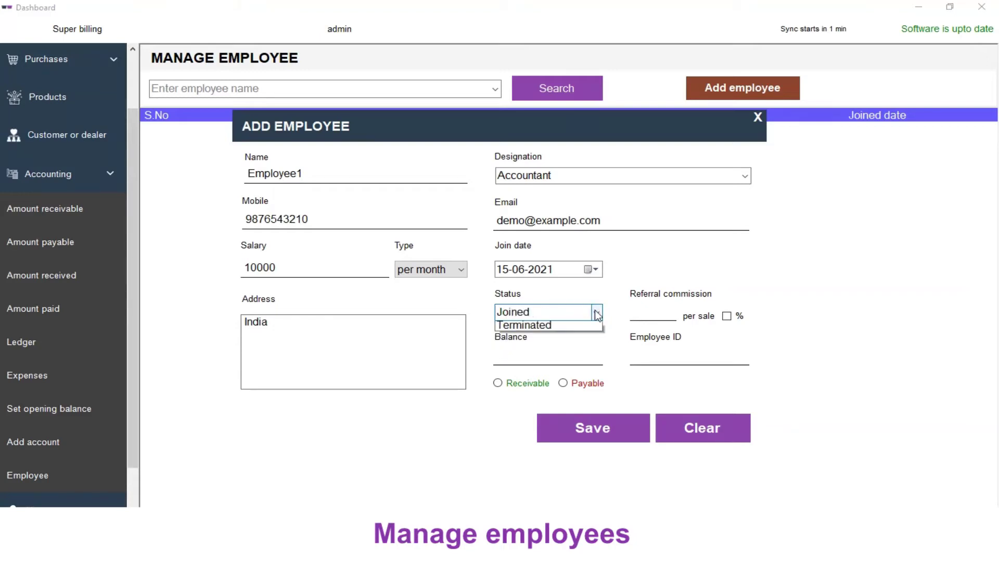
click(568, 327)
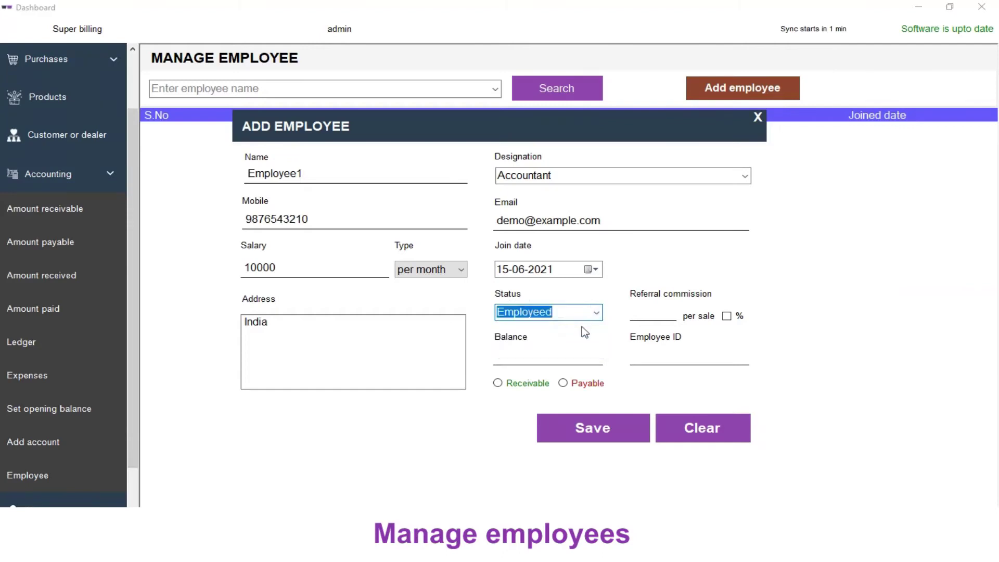
- Set the employee's referral commission to 10 percent per sale
click(669, 315)
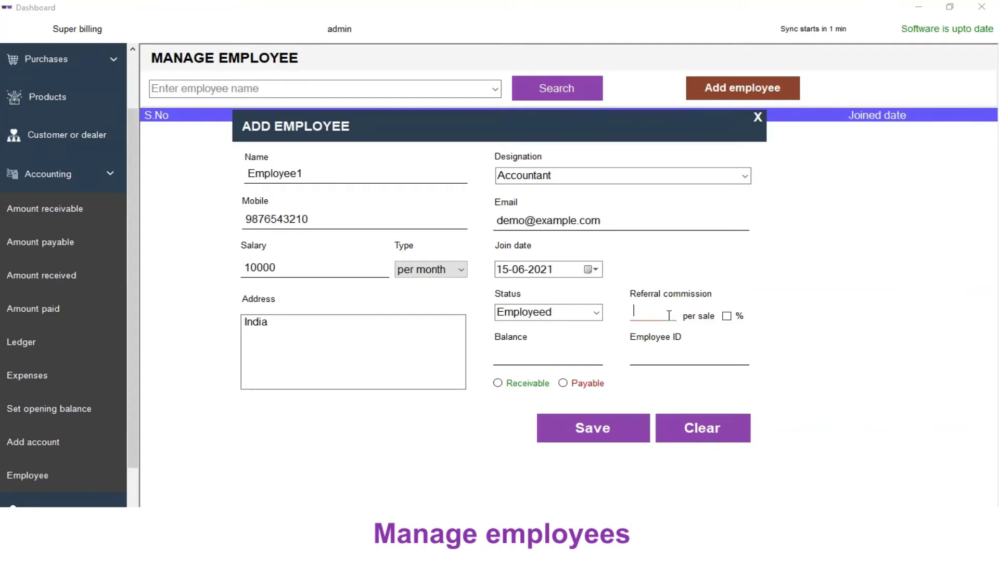
text(100)
key(BackSpace)
key(BackSpace)
key(BackSpace)
text(10)
click(727, 317)
- Enter the employee ID, then save the employee record and close the form
click(579, 353)
click(642, 355)
text(1000)
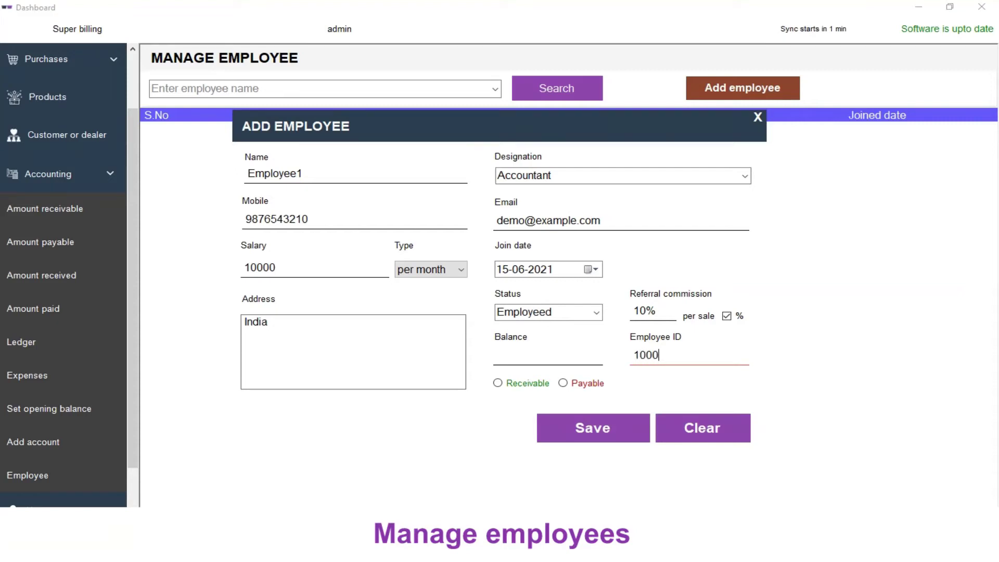
click(573, 428)
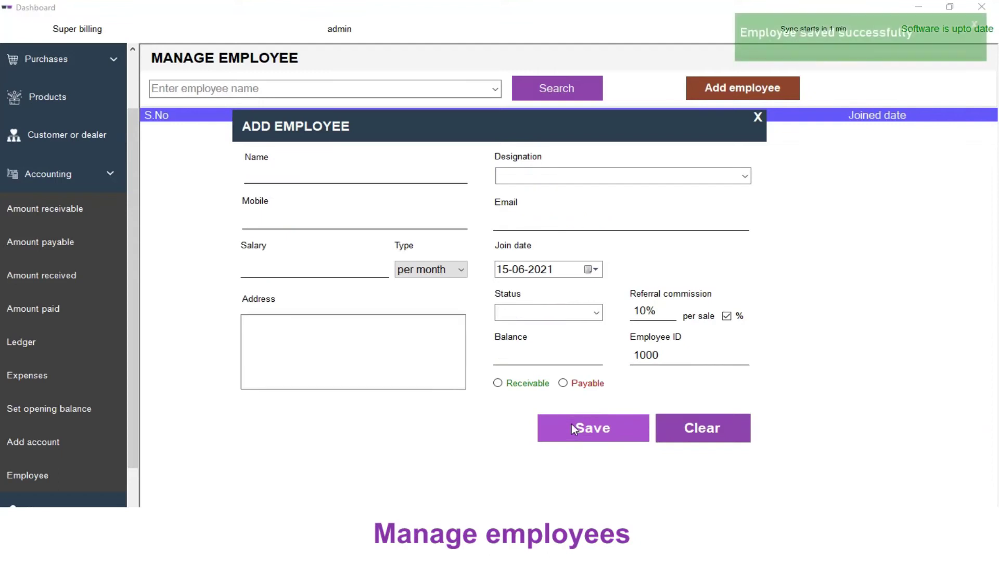
click(757, 117)
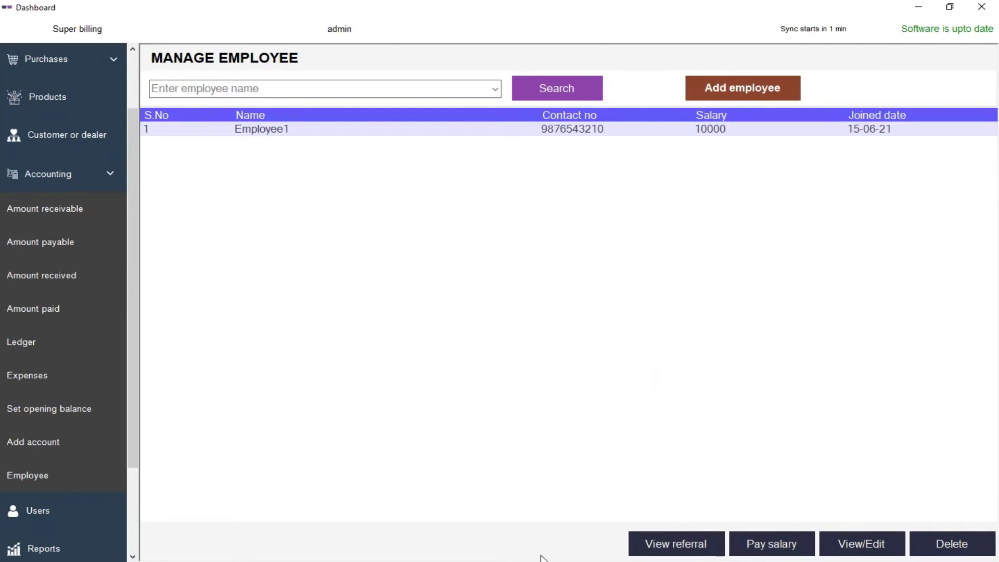
- View Employee1's referral details and salary payment form, closing both without recording anything
click(664, 544)
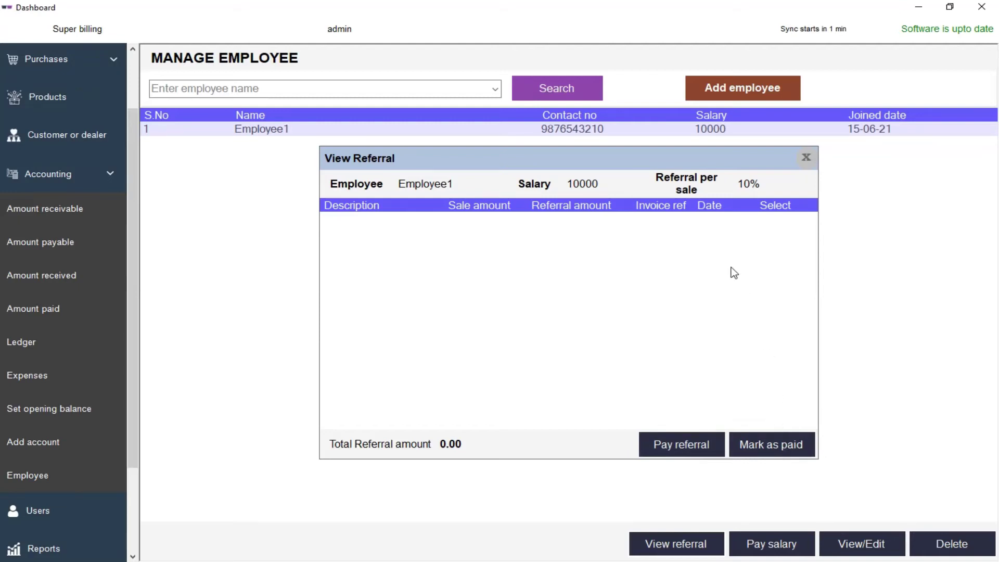
click(806, 159)
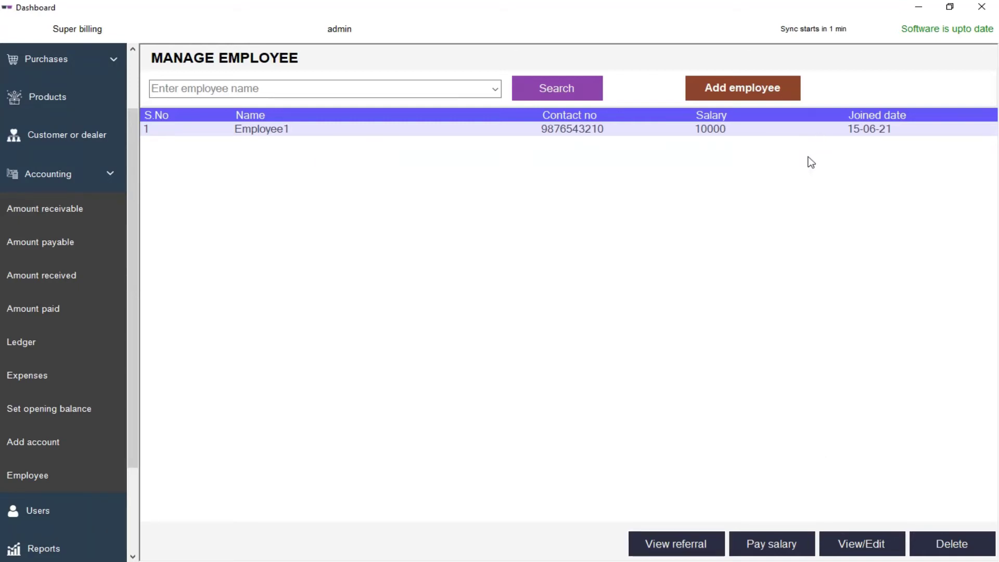
click(775, 544)
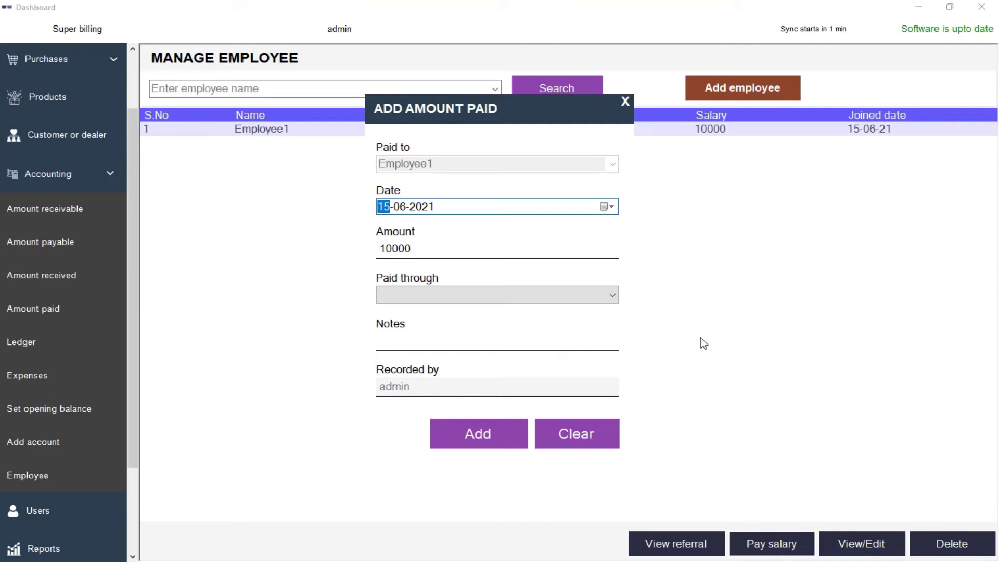
click(626, 102)
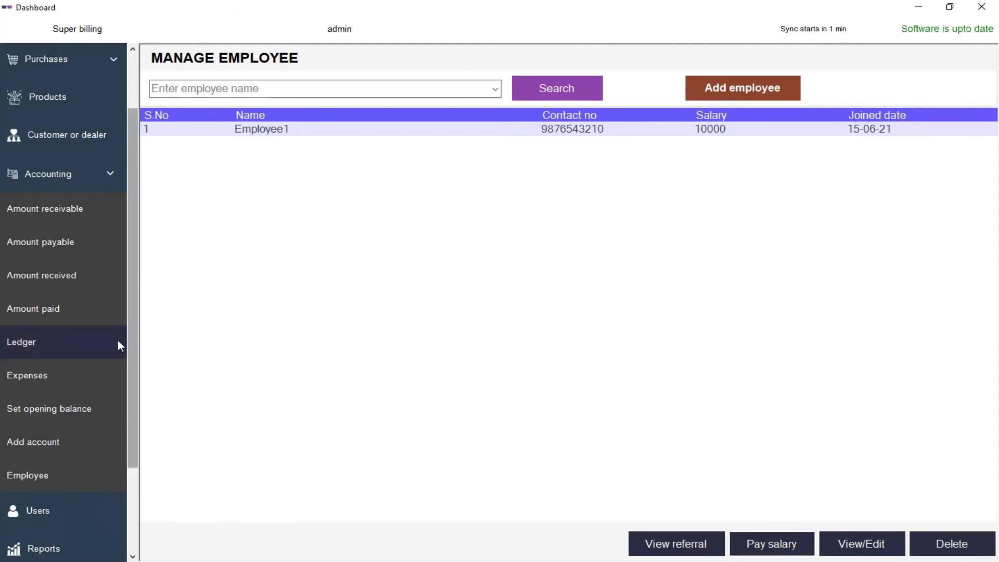
- Start a new sale and add one Hard drive 1TB to the invoice
scroll(122, 344, up, 2)
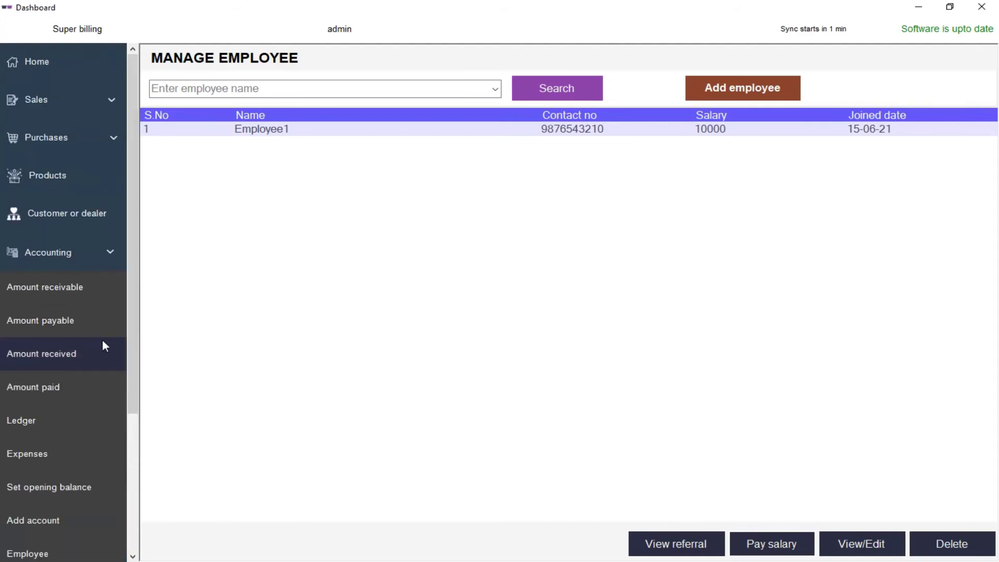
click(50, 98)
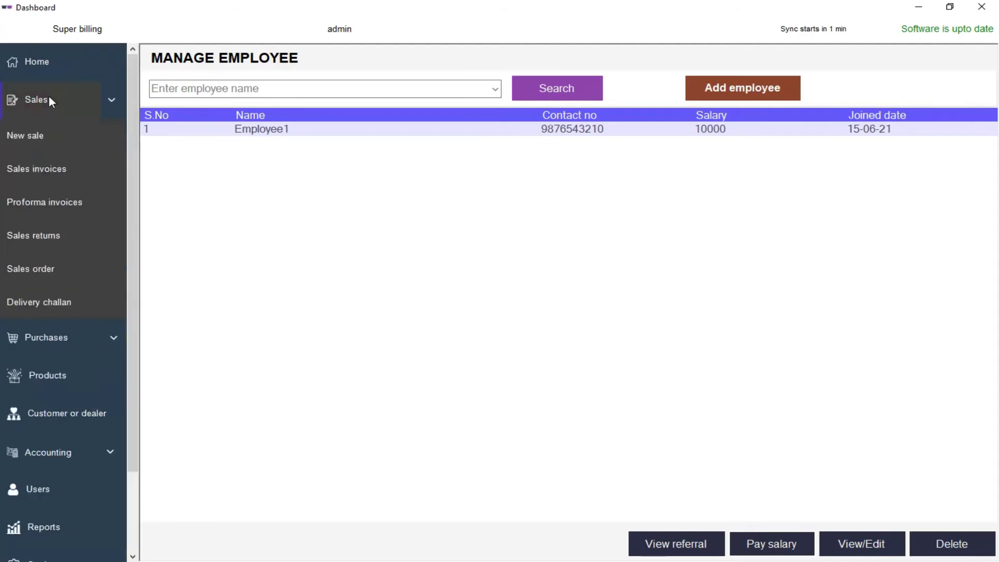
click(37, 137)
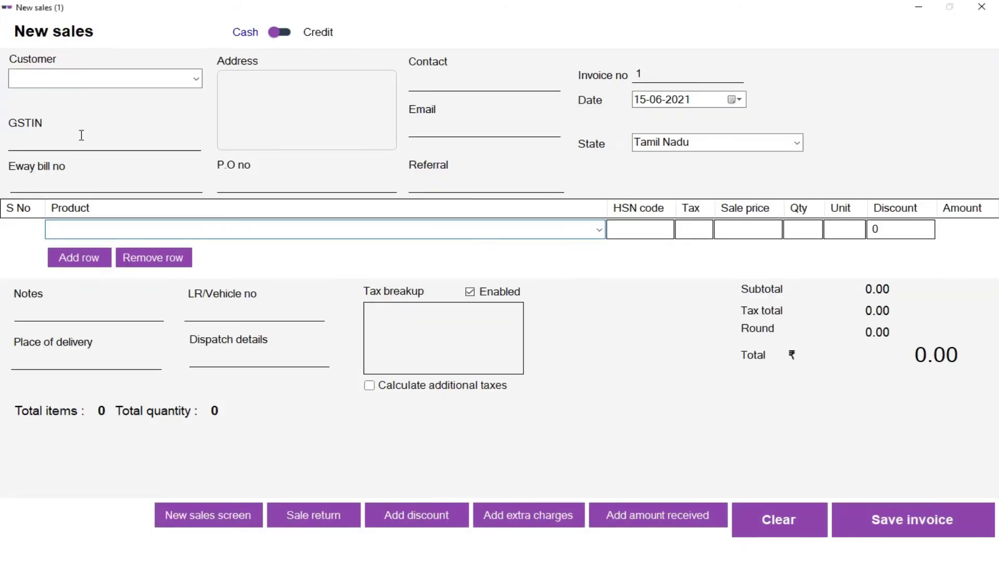
key(Down)
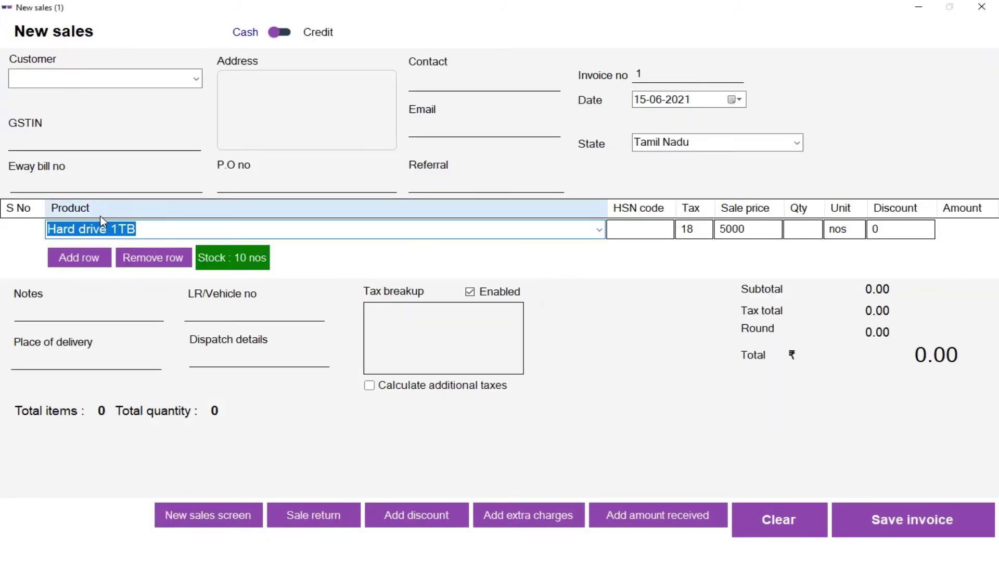
key(Return)
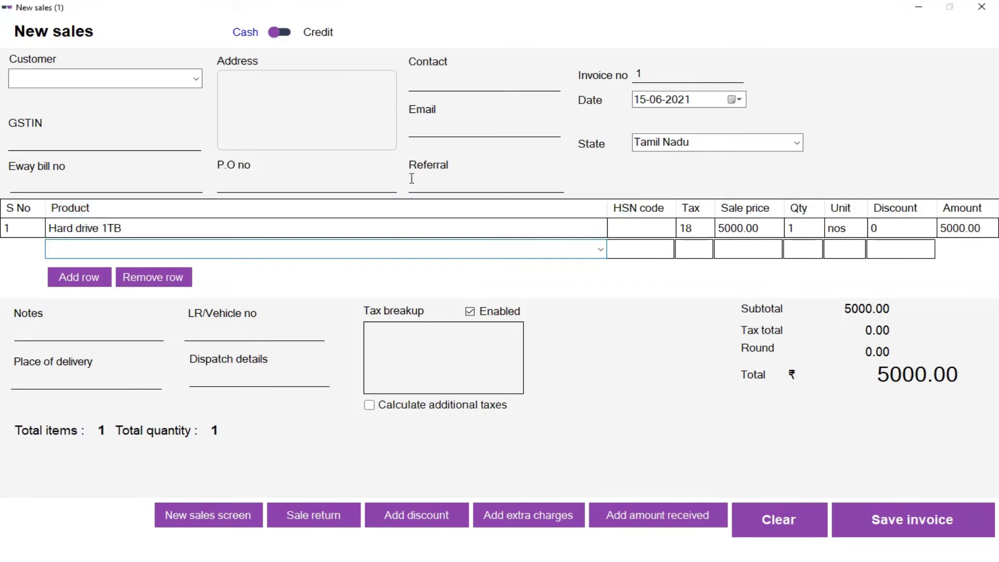
- Enter the employee's ID as the sale's referral, save the invoice, and close the print preview and sales window
click(428, 181)
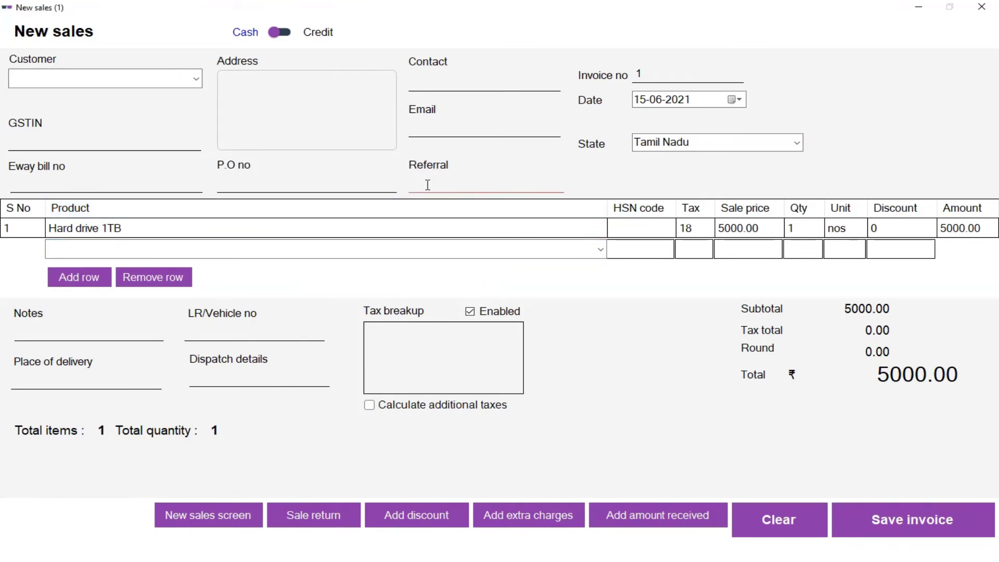
text(100)
text(0)
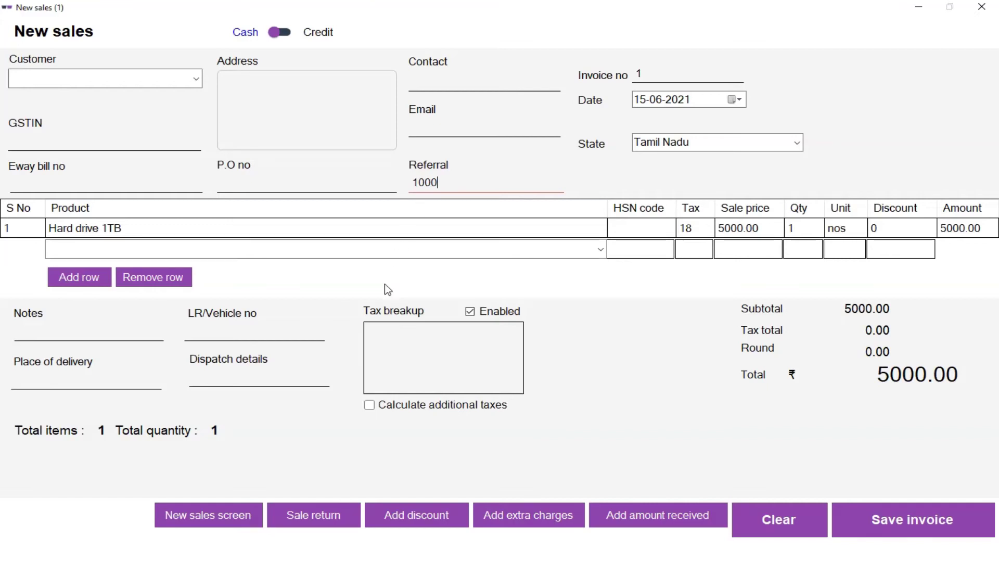
click(923, 522)
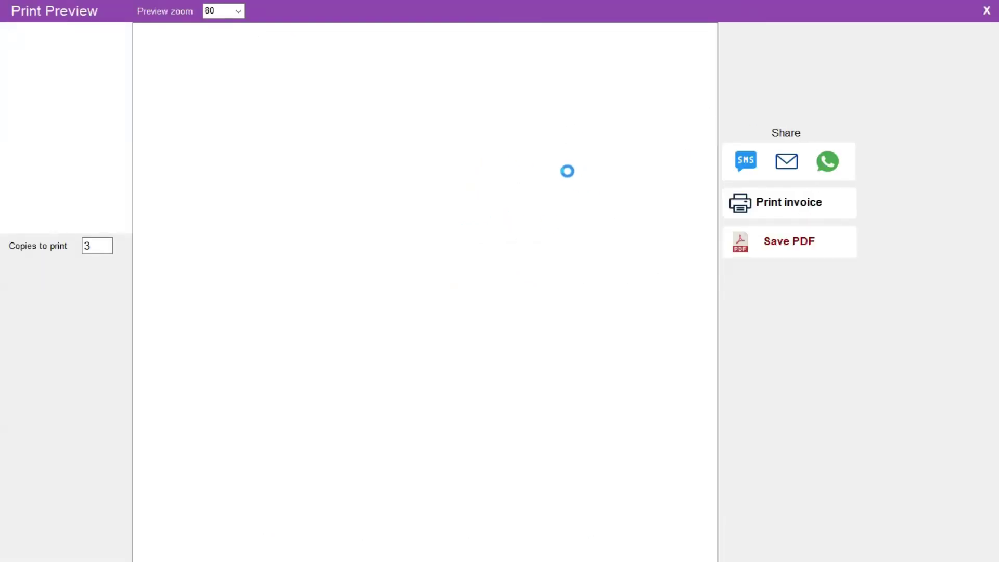
click(986, 13)
click(982, 6)
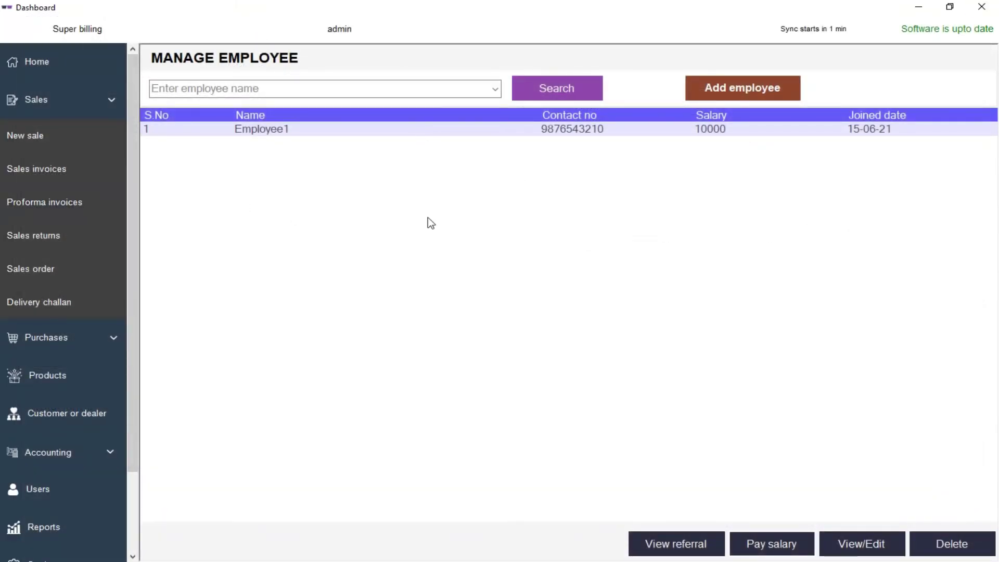
- Select the sale in Employee1's referral details and record its referral payment of 500, paid through Cash
click(675, 538)
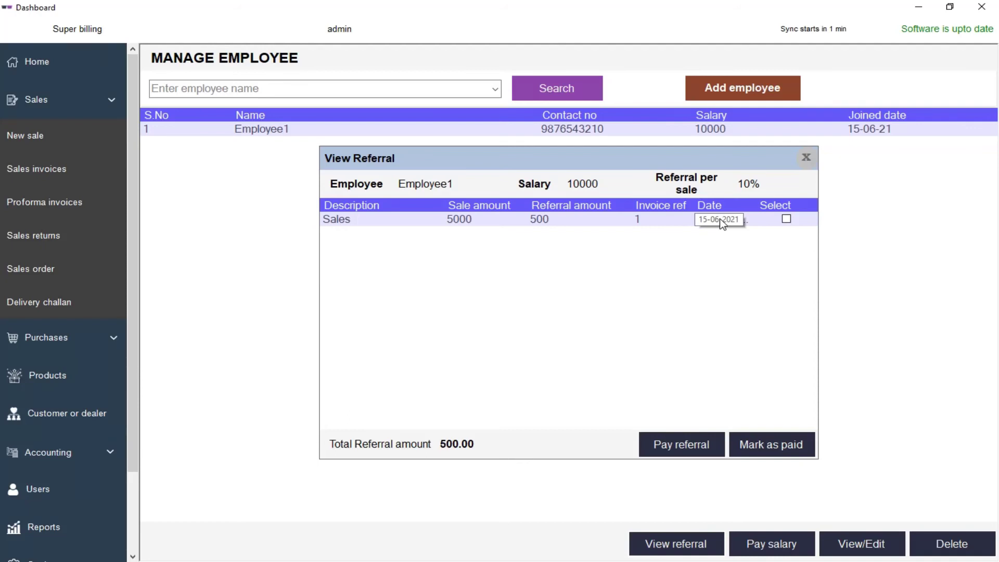
click(786, 219)
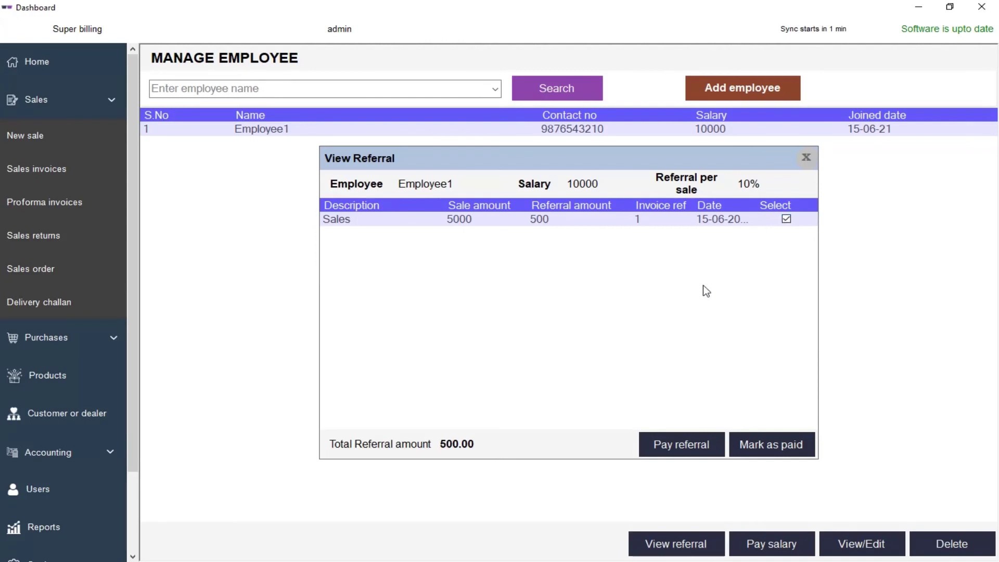
click(680, 441)
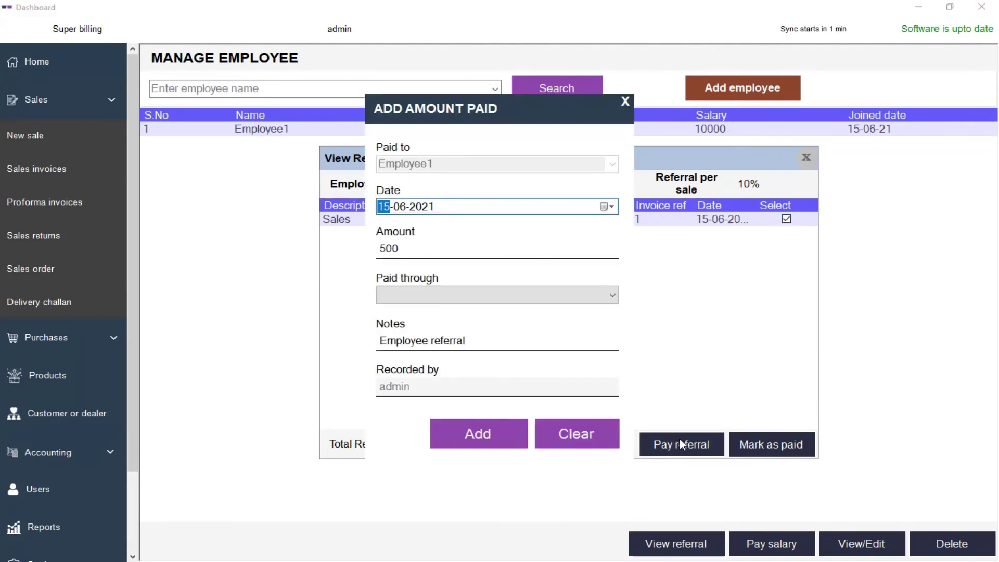
click(466, 296)
click(461, 310)
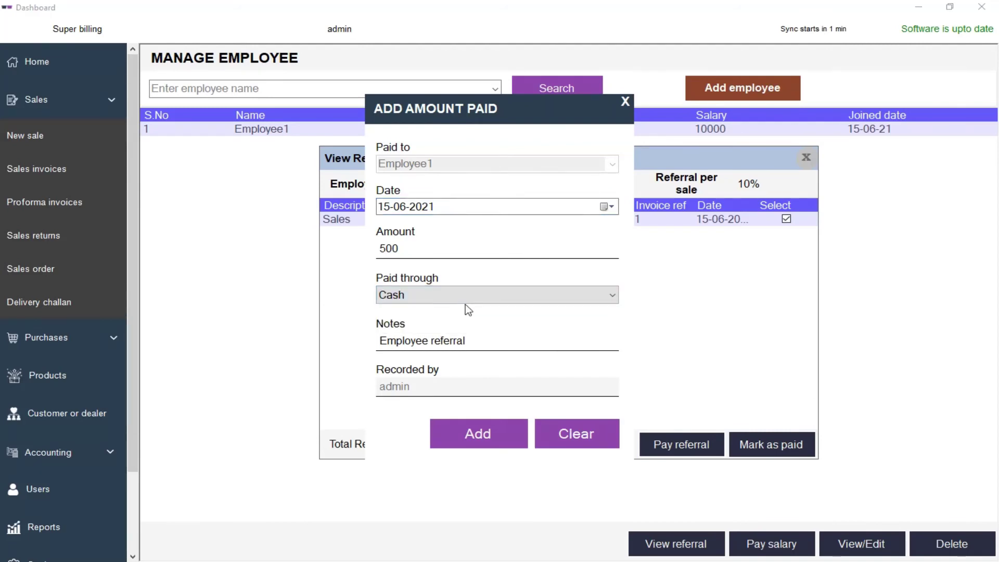
click(472, 298)
click(472, 311)
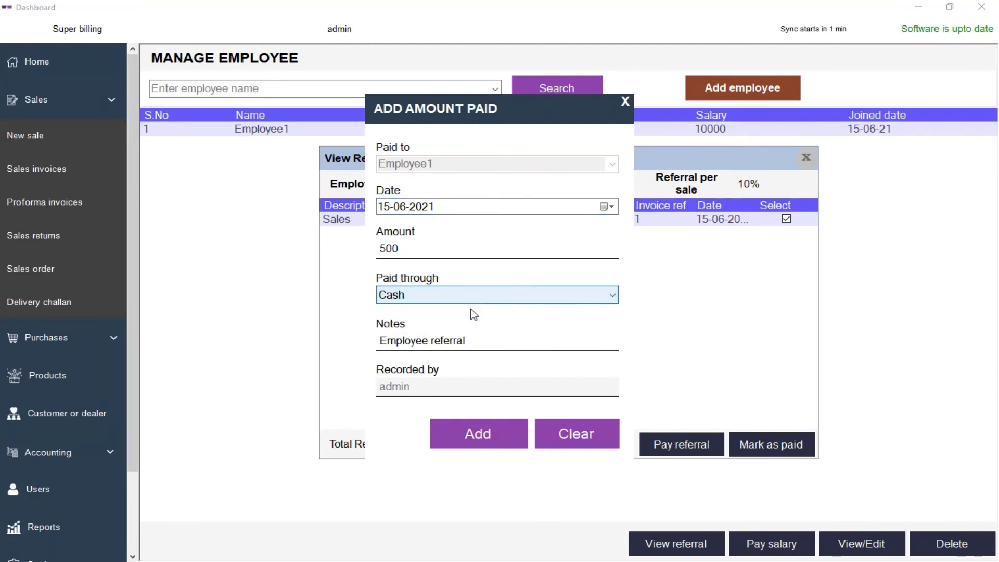
click(497, 432)
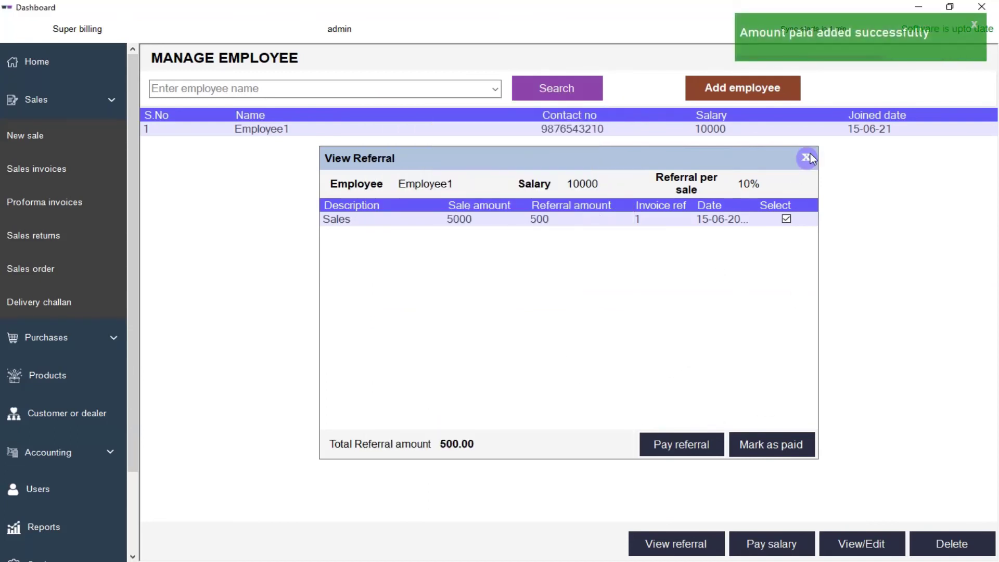
- Mark Employee1's selected sale referral as paid and close the referral details
click(778, 445)
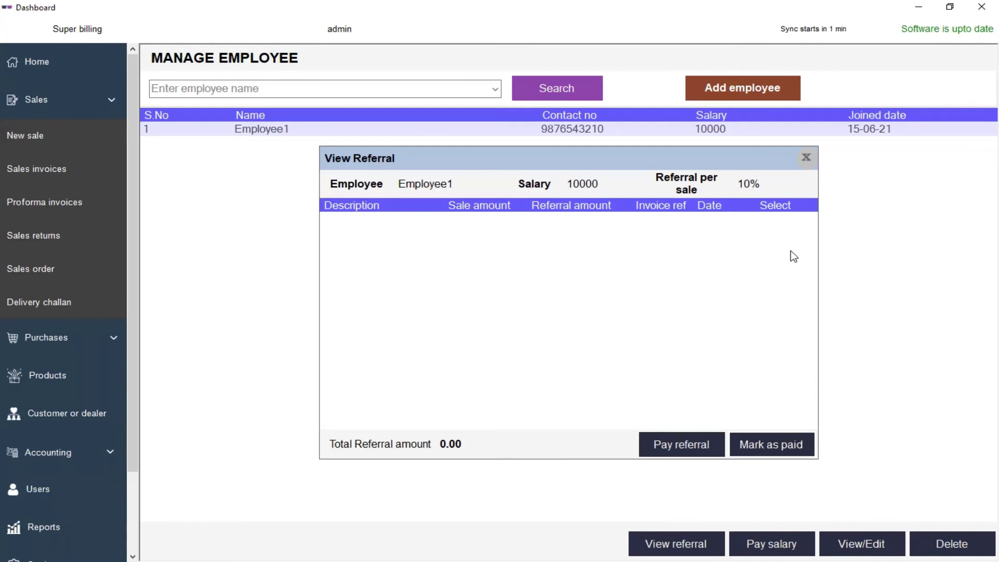
click(807, 159)
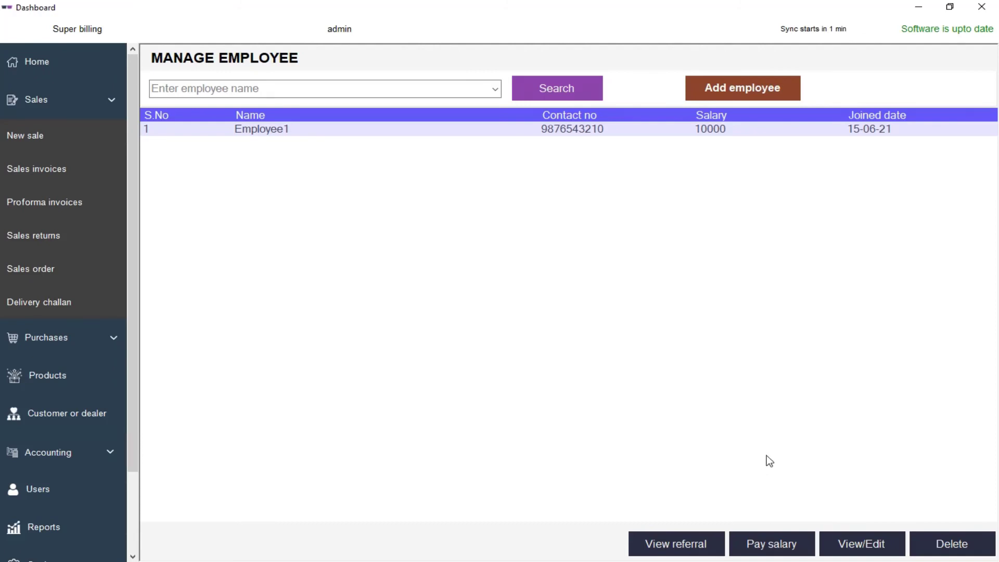
- Record Employee1's salary payment of 10000, paid through Cash
click(775, 541)
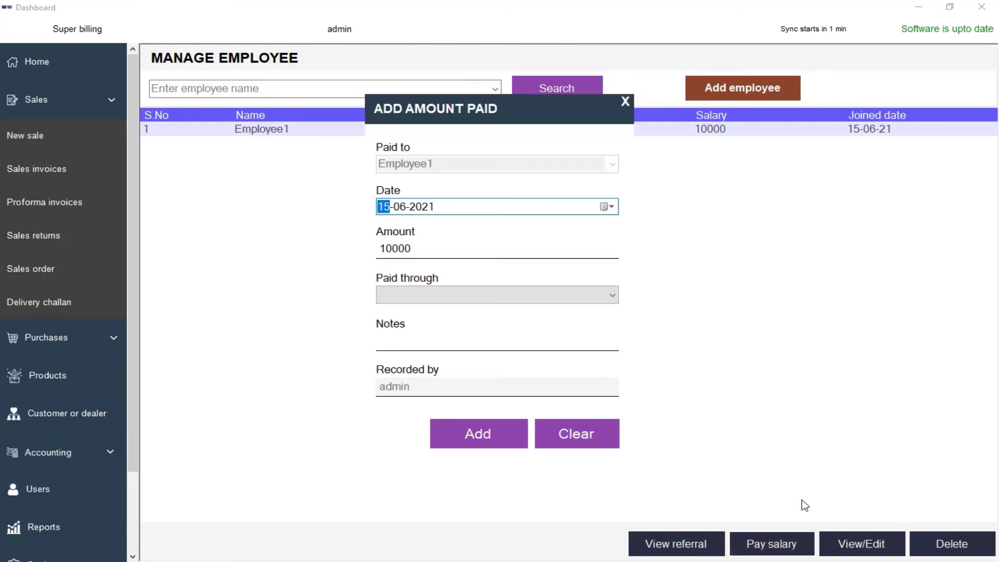
click(518, 240)
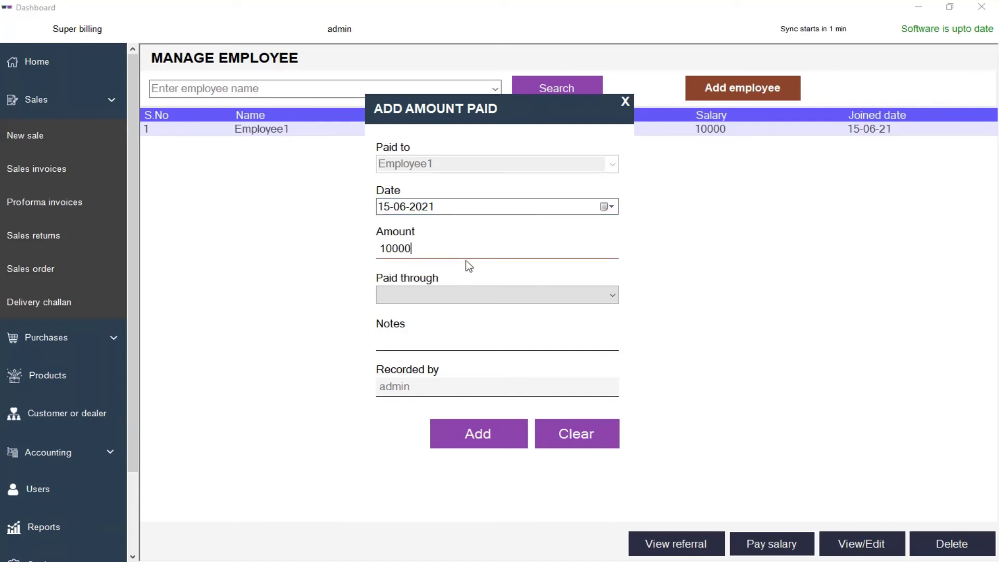
click(466, 294)
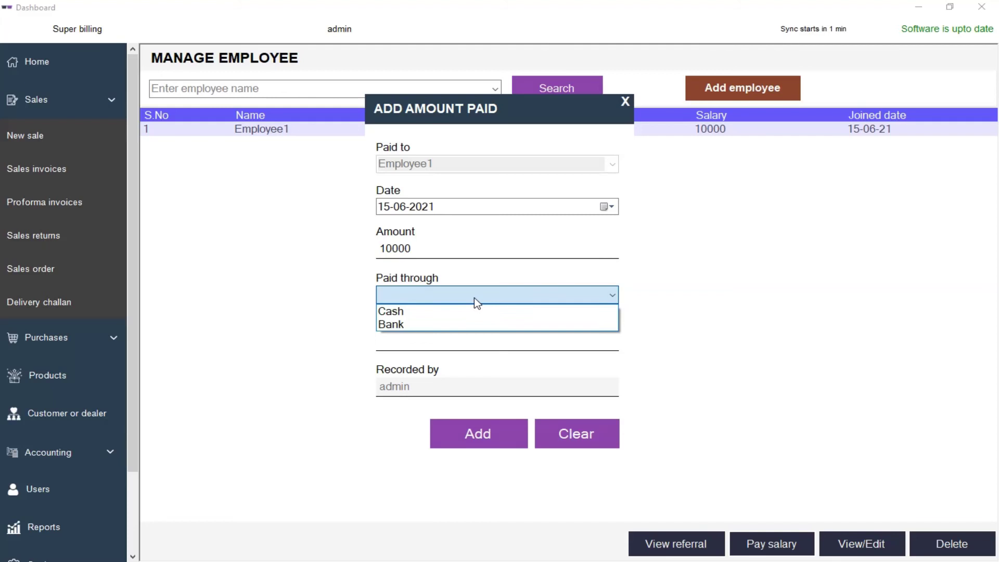
click(464, 311)
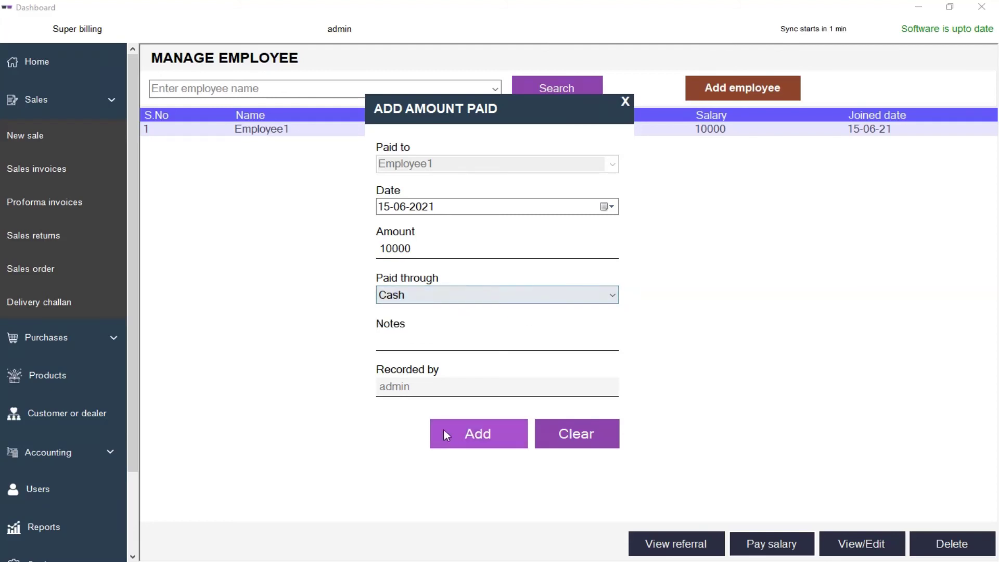
click(471, 446)
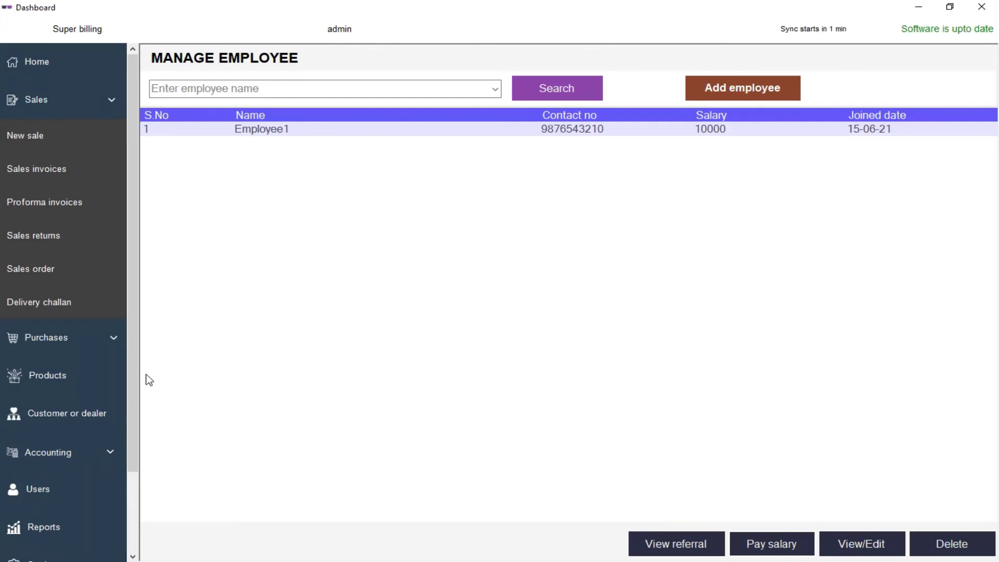
- Look up the ledger entries of the Employee1 account for 15-06-2021
click(91, 456)
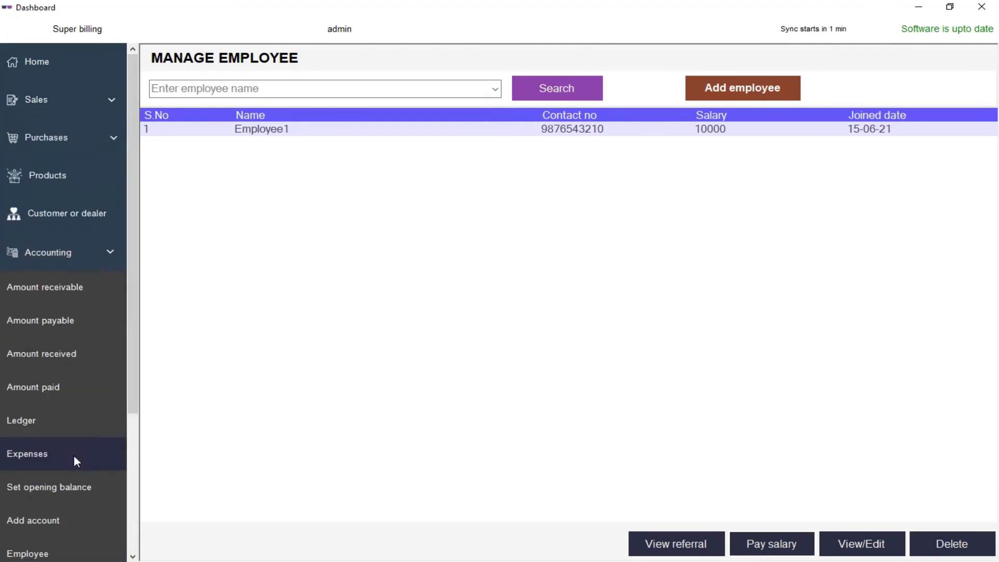
click(47, 420)
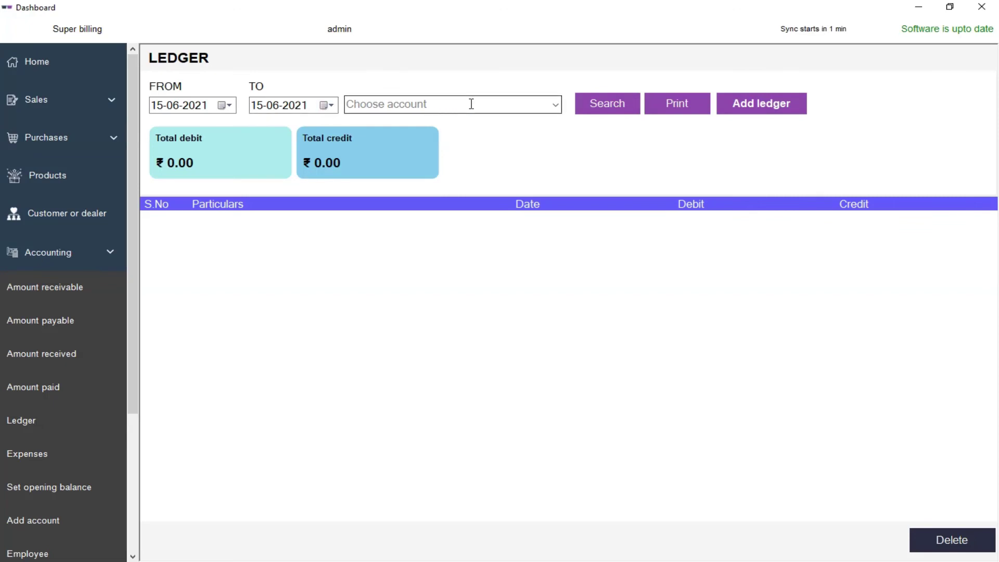
click(554, 107)
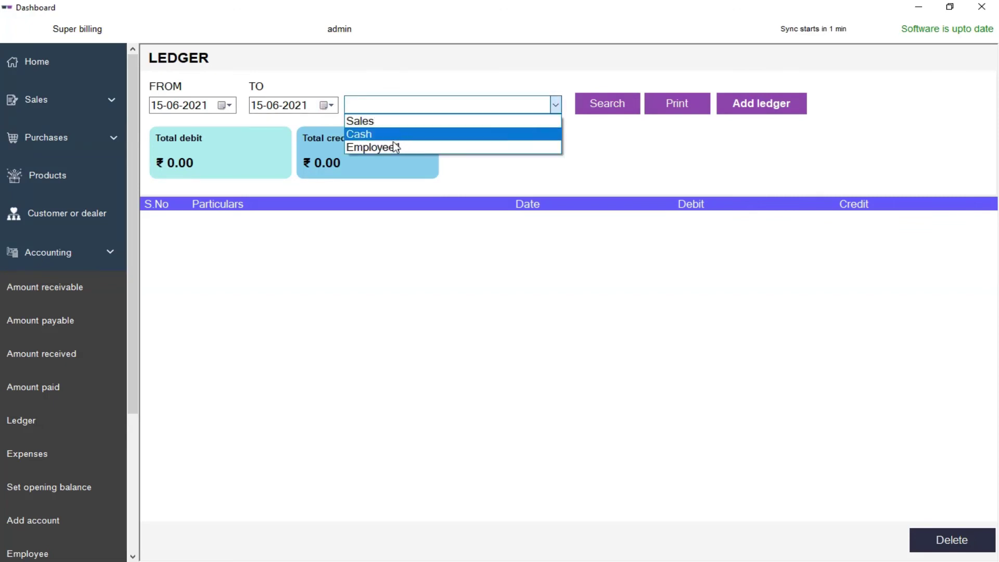
click(382, 148)
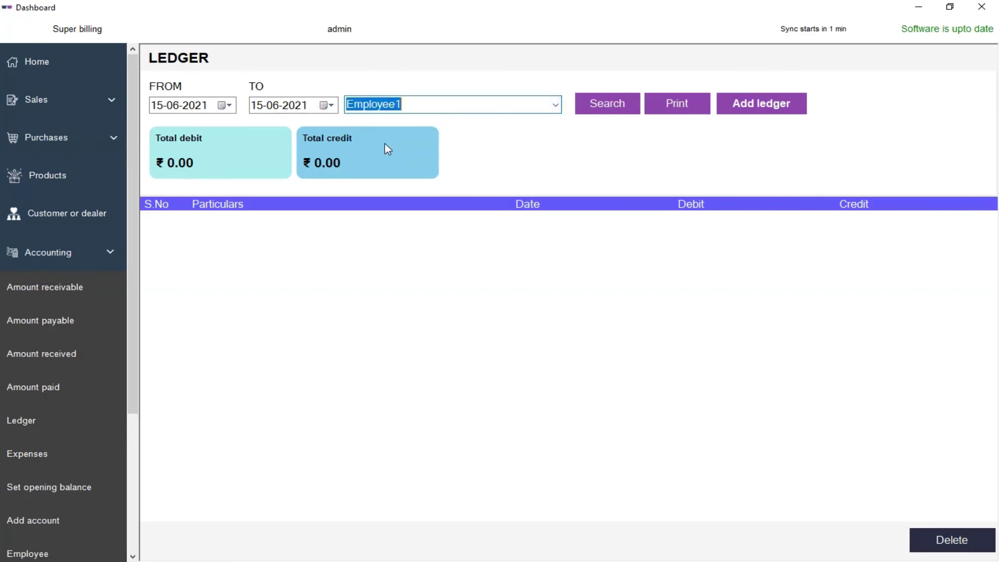
click(615, 112)
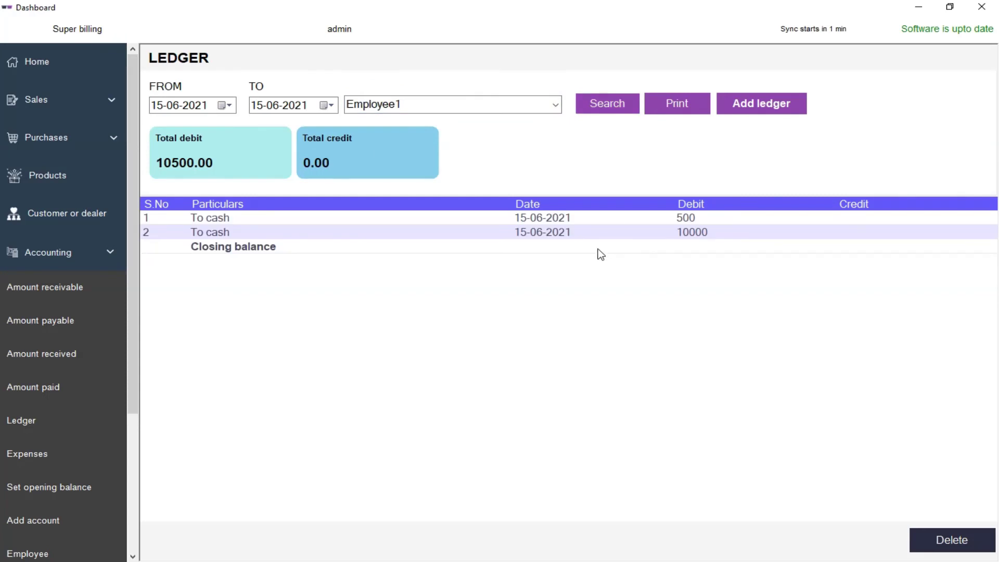